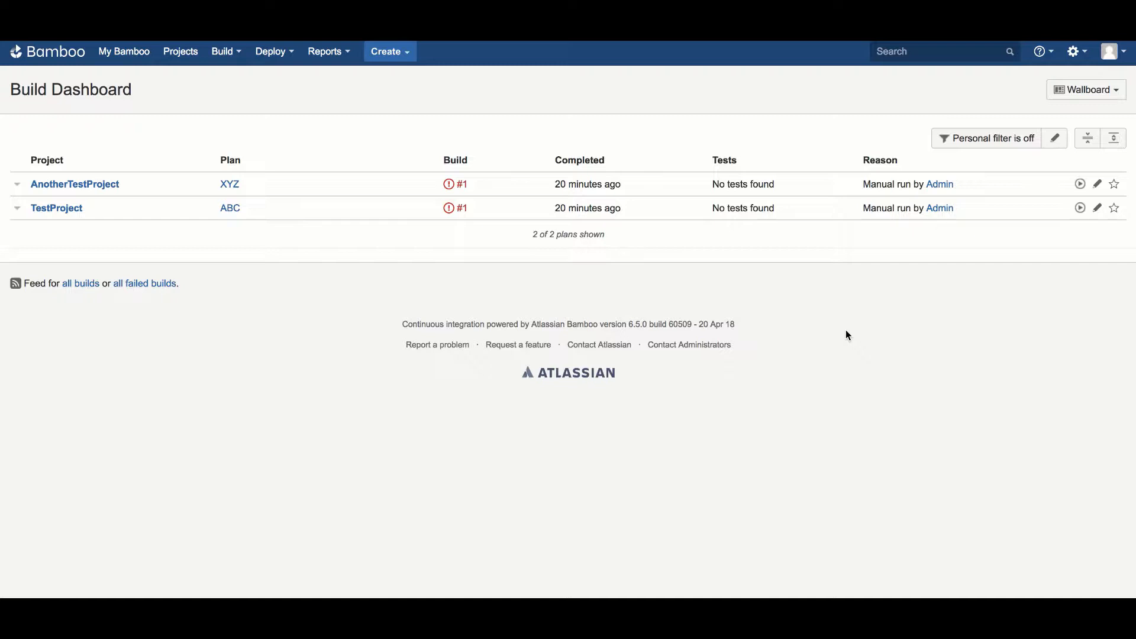
- Open ScriptRunner's Script Jobs in the Bamboo administration and start a new Build SLA reminder job
left_click(1076, 52)
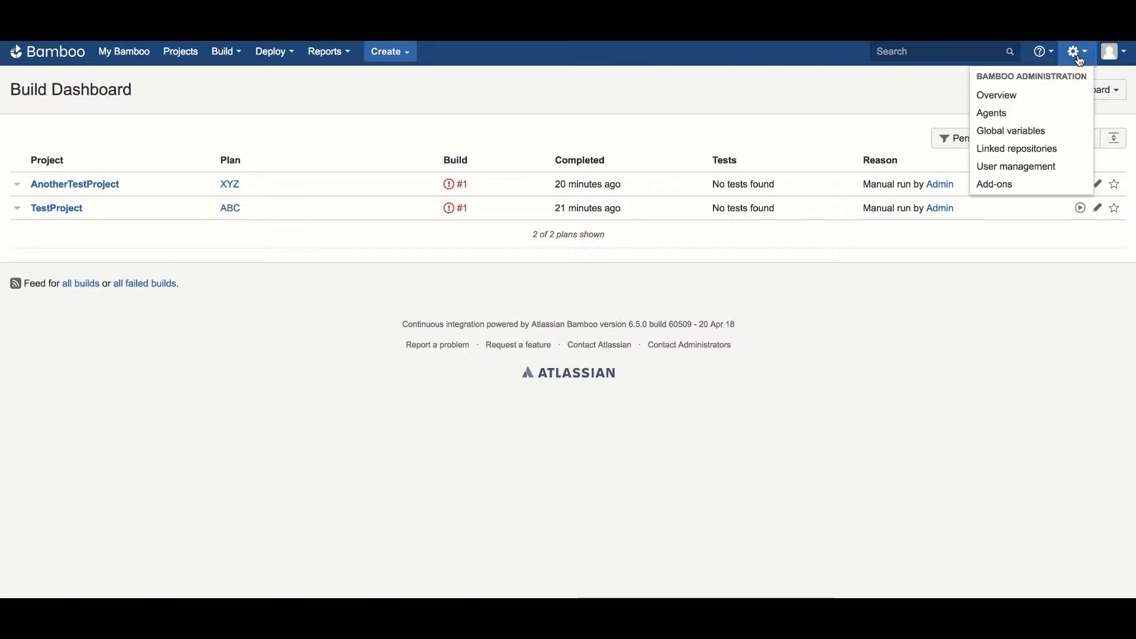
left_click(1056, 185)
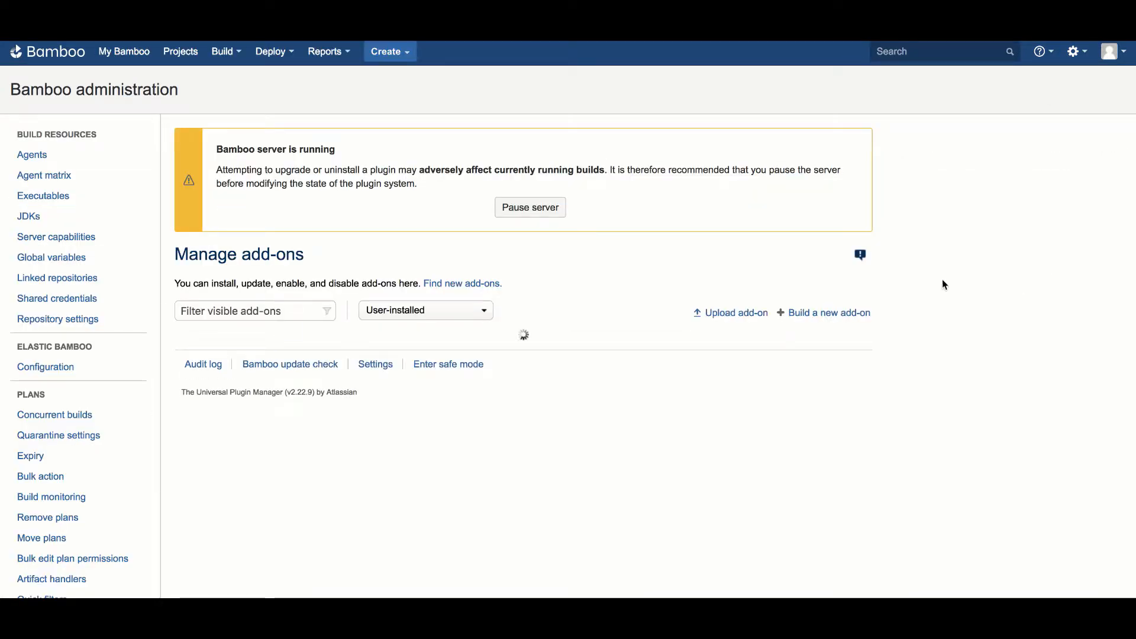
scroll(568, 494, "down", 6)
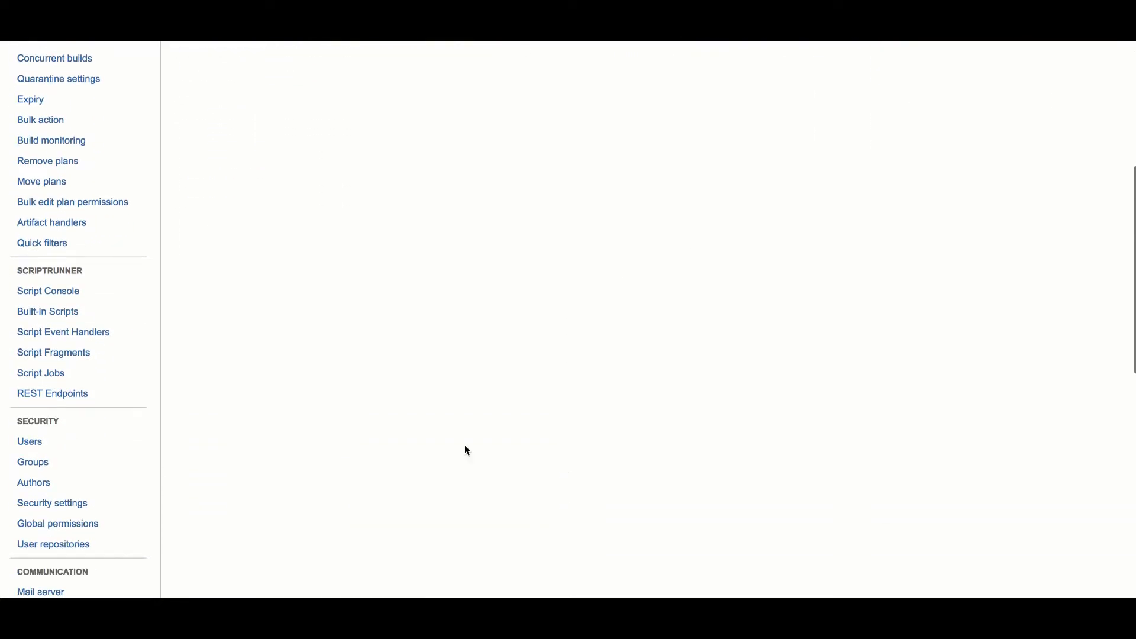
left_click(53, 379)
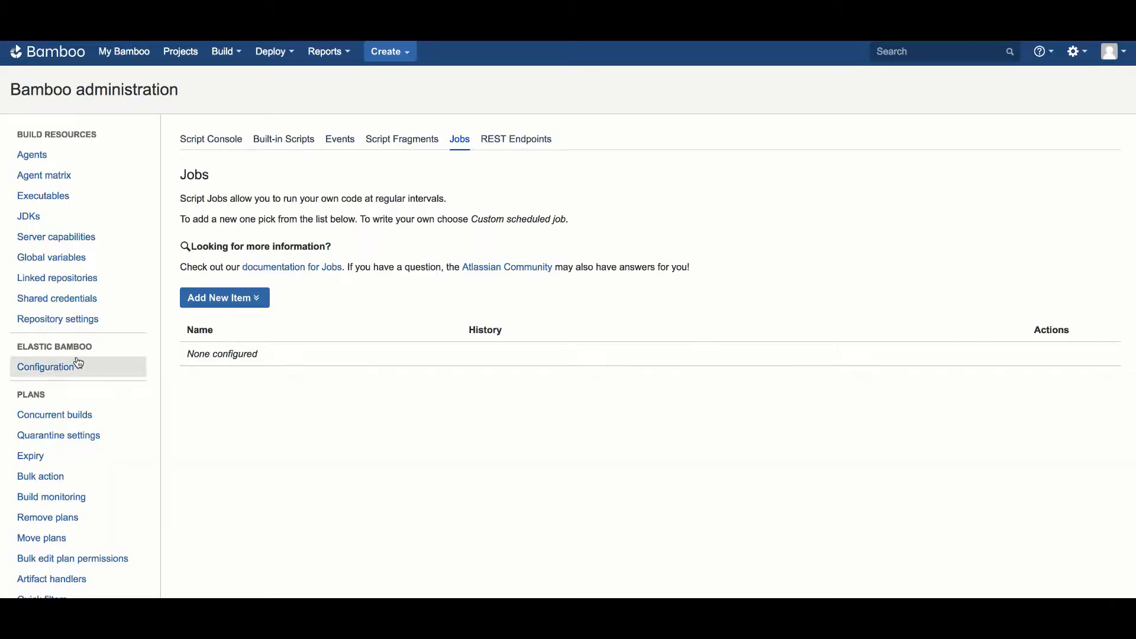
left_click(252, 303)
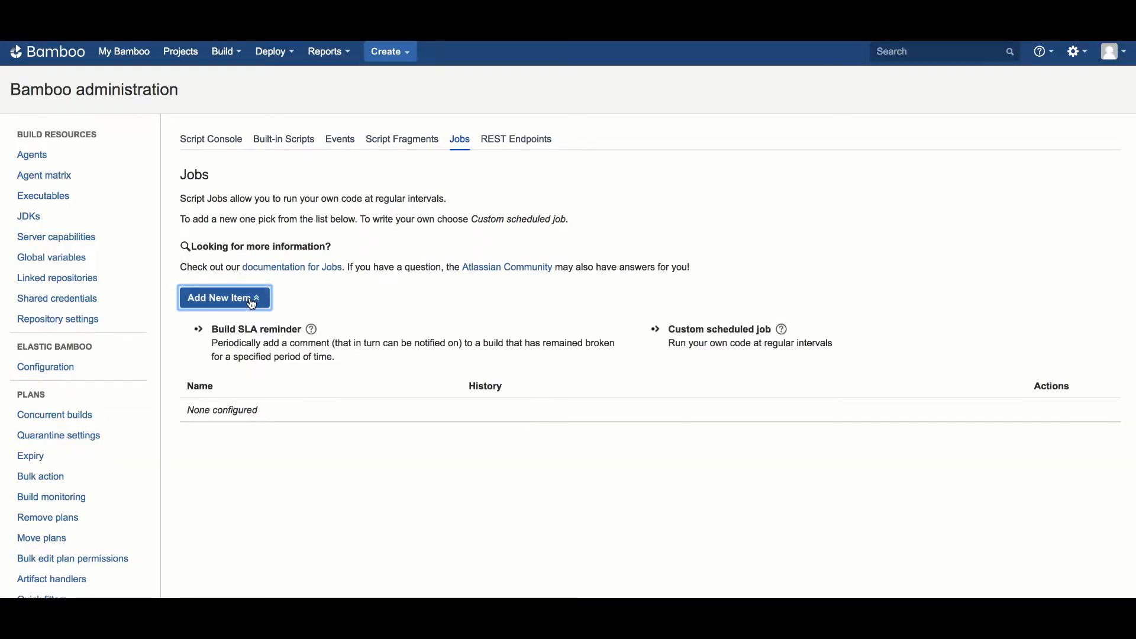
left_click(372, 349)
- Set the reminder job to run as the Admin user and enter the note "ABC SLA reminder"
scroll(372, 349, "down", 2)
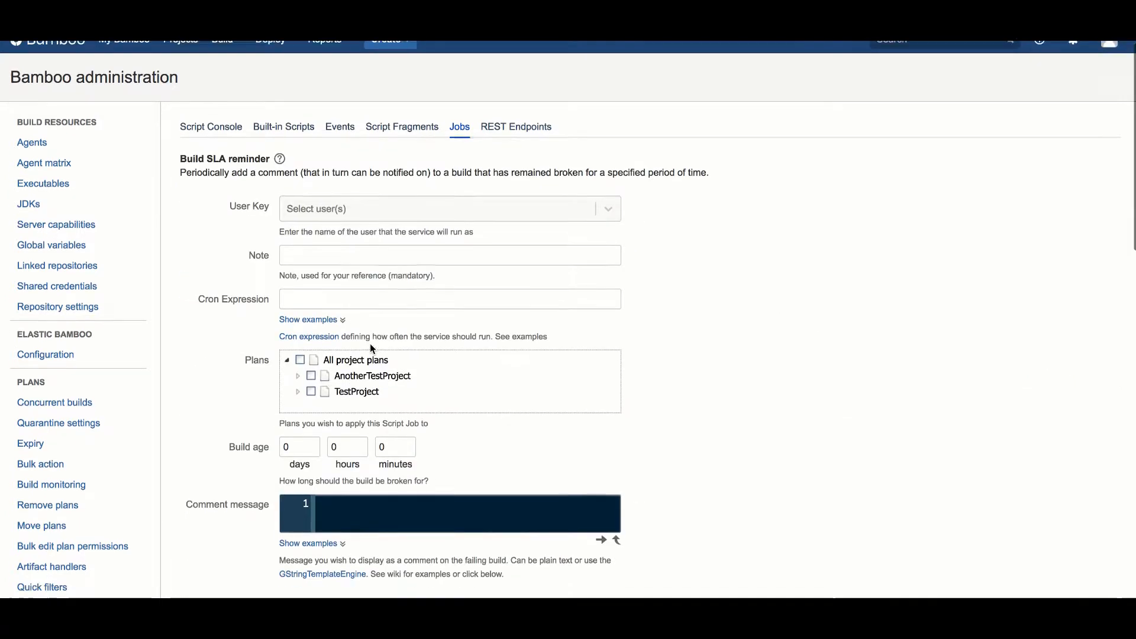
left_click(392, 168)
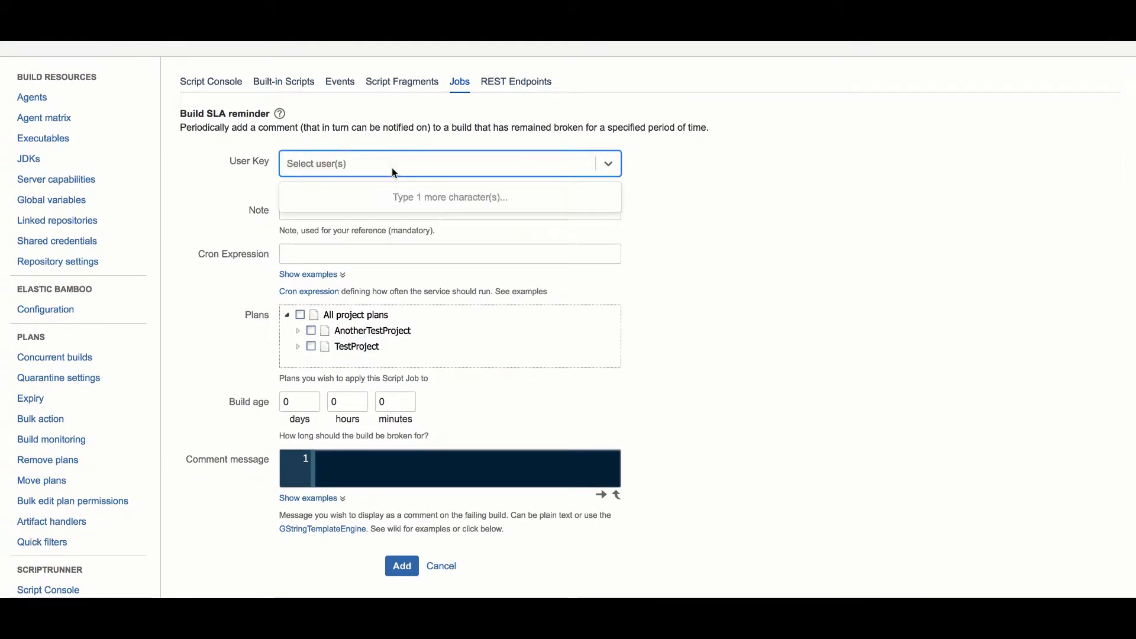
type("admin")
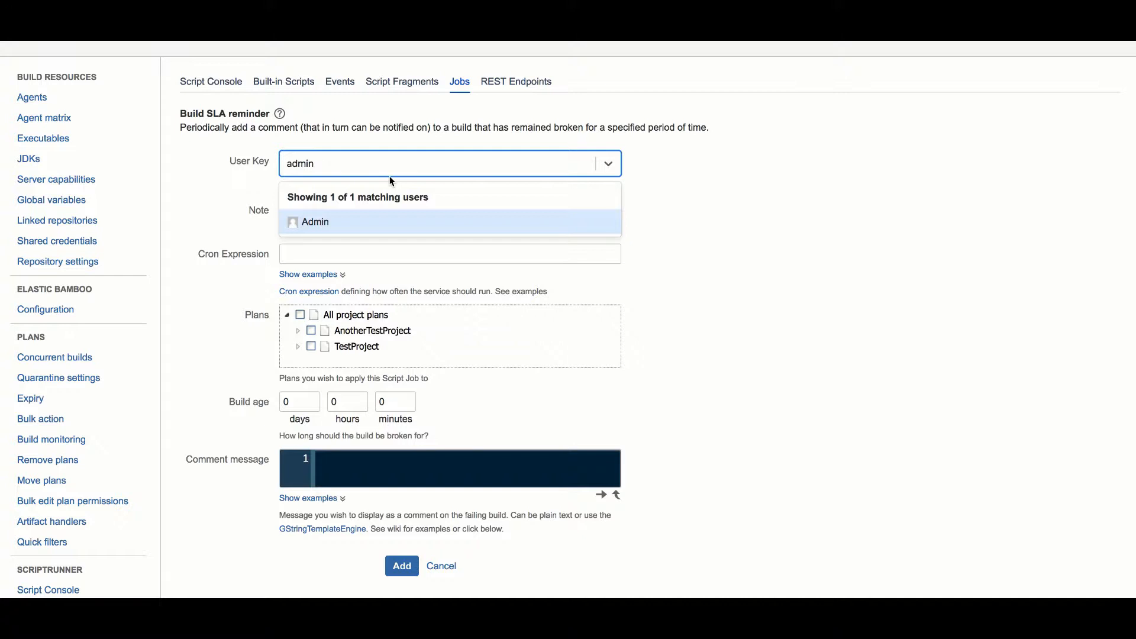
left_click(383, 220)
left_click(384, 214)
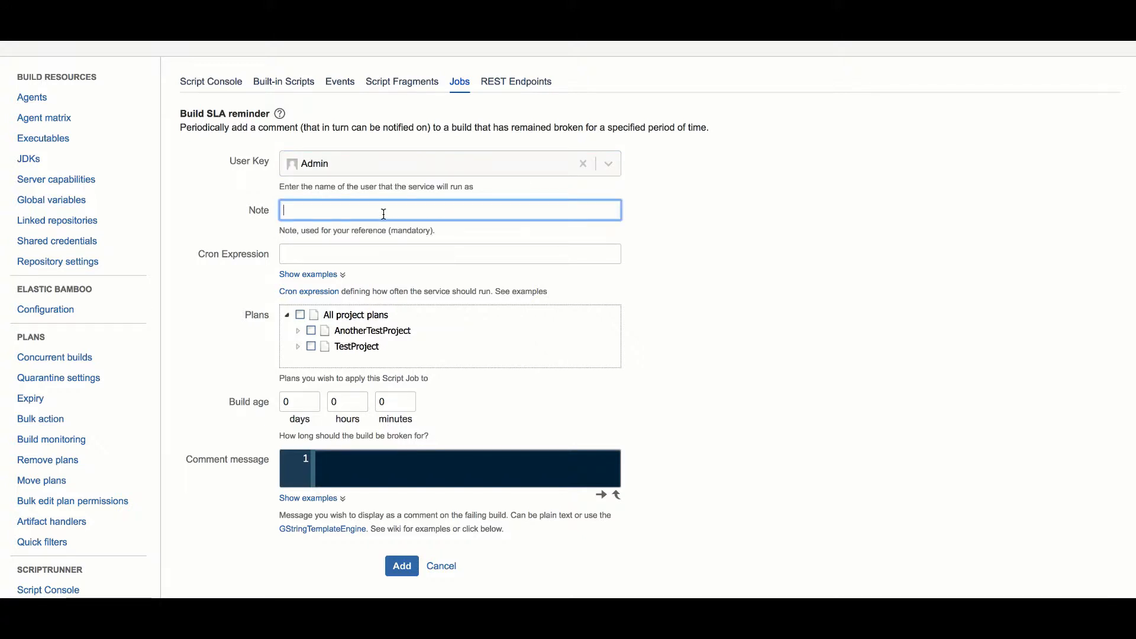
type("ABC SLA reminder")
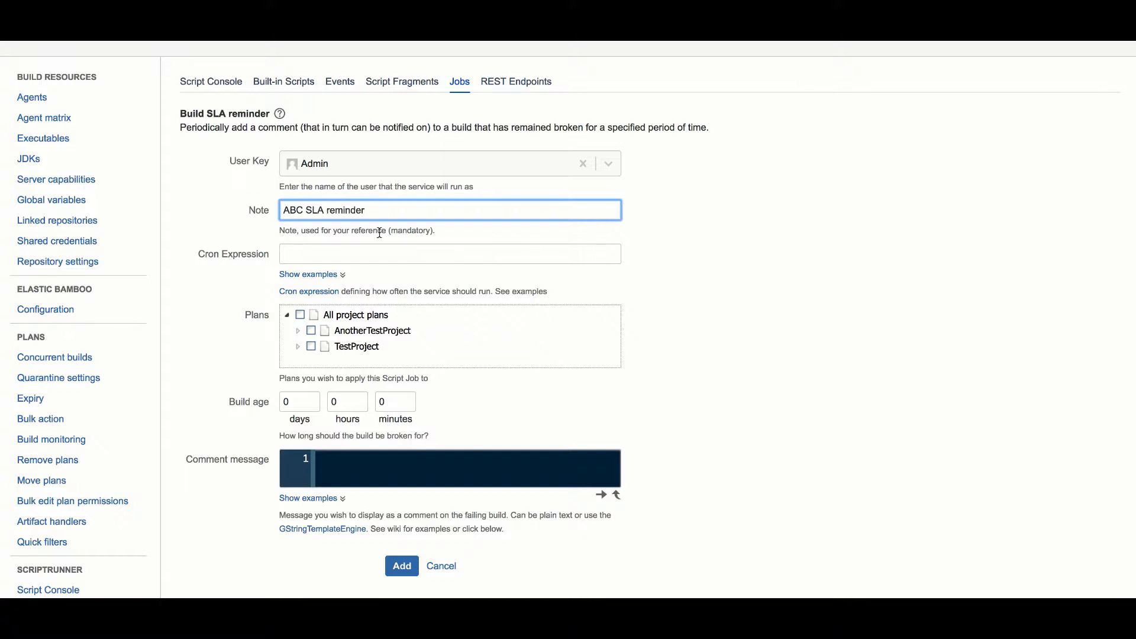
- Schedule the job with the "Run every minute" example cron expression and apply it only to the TestProject - ABC plan
left_click(336, 276)
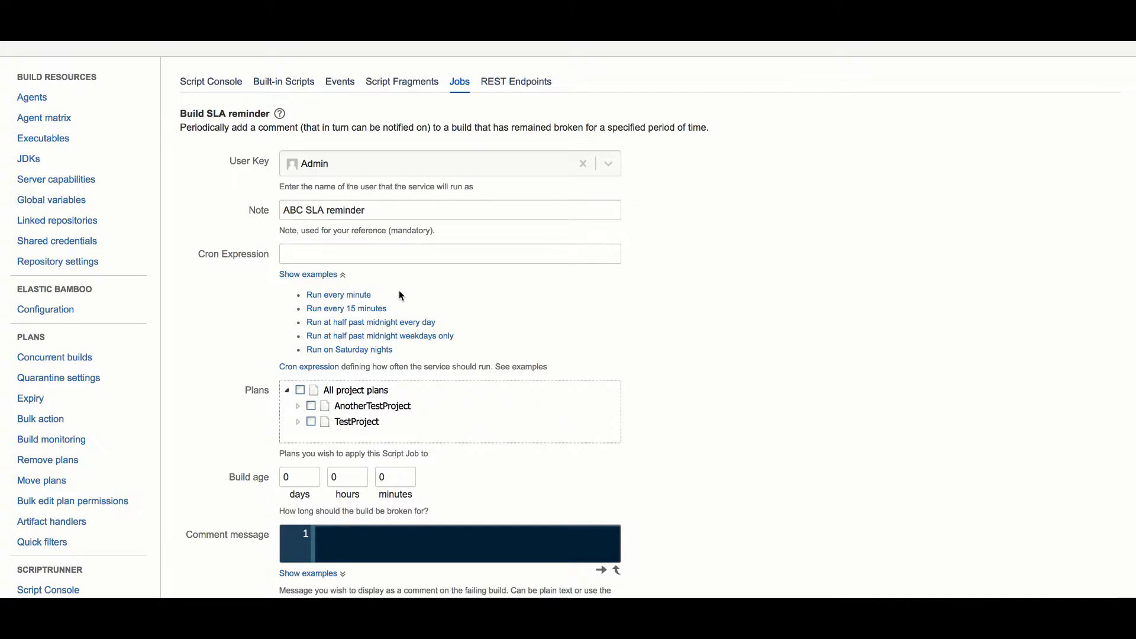
left_click(361, 296)
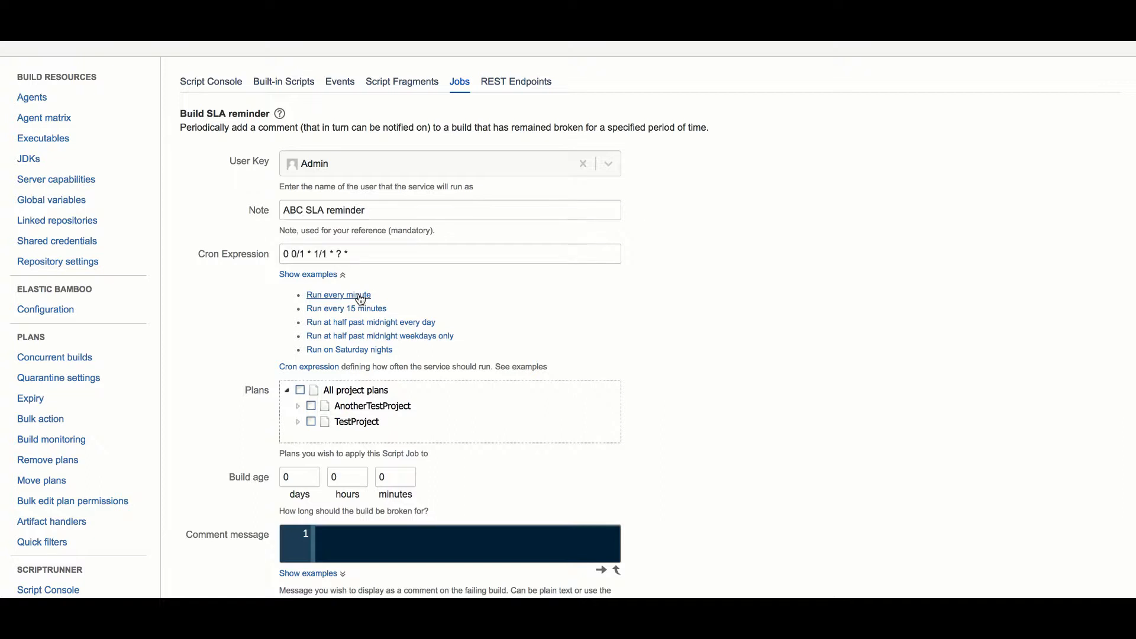
left_click(299, 423)
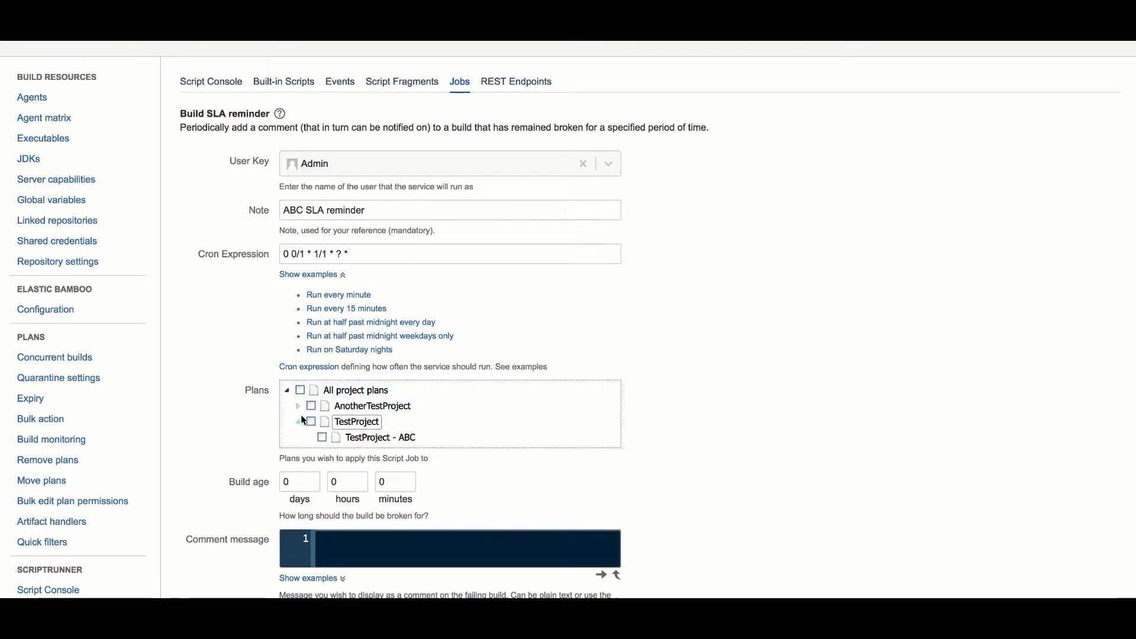
left_click(299, 407)
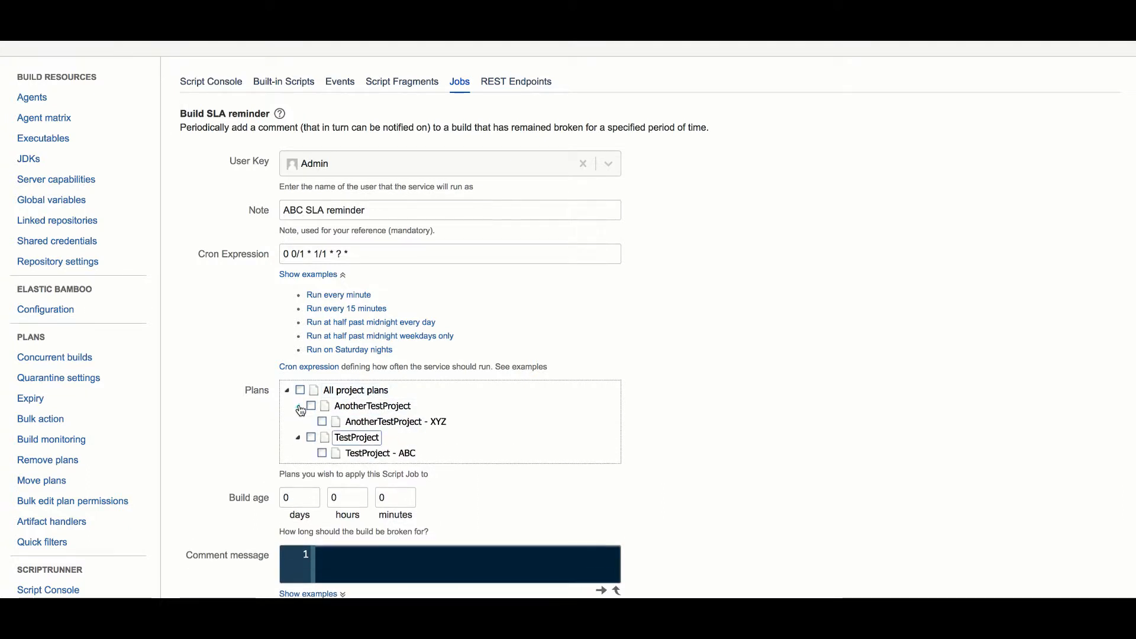
left_click(322, 454)
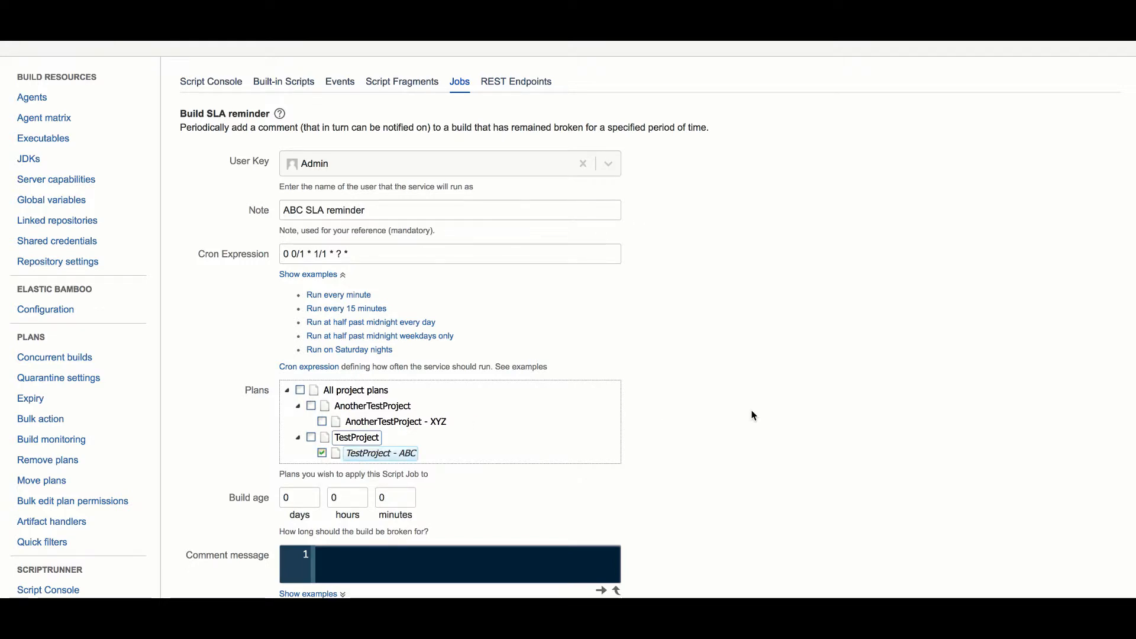
- Set the build age for the reminder to 15 minutes
scroll(753, 416, "down", 2)
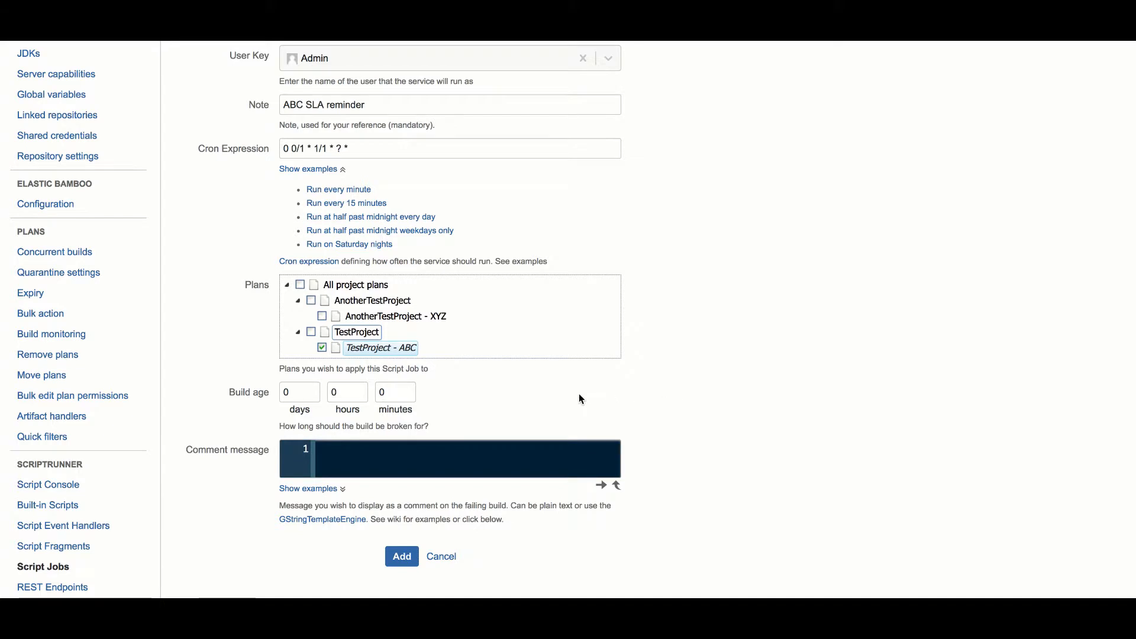
left_click(394, 393)
key("BackSpace")
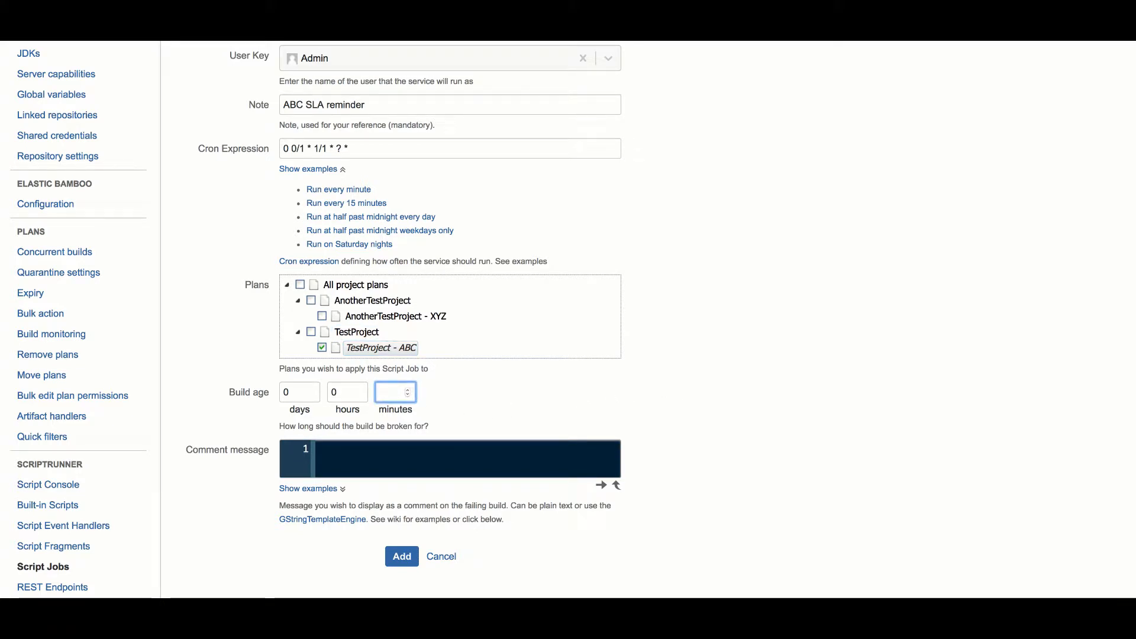
type("15")
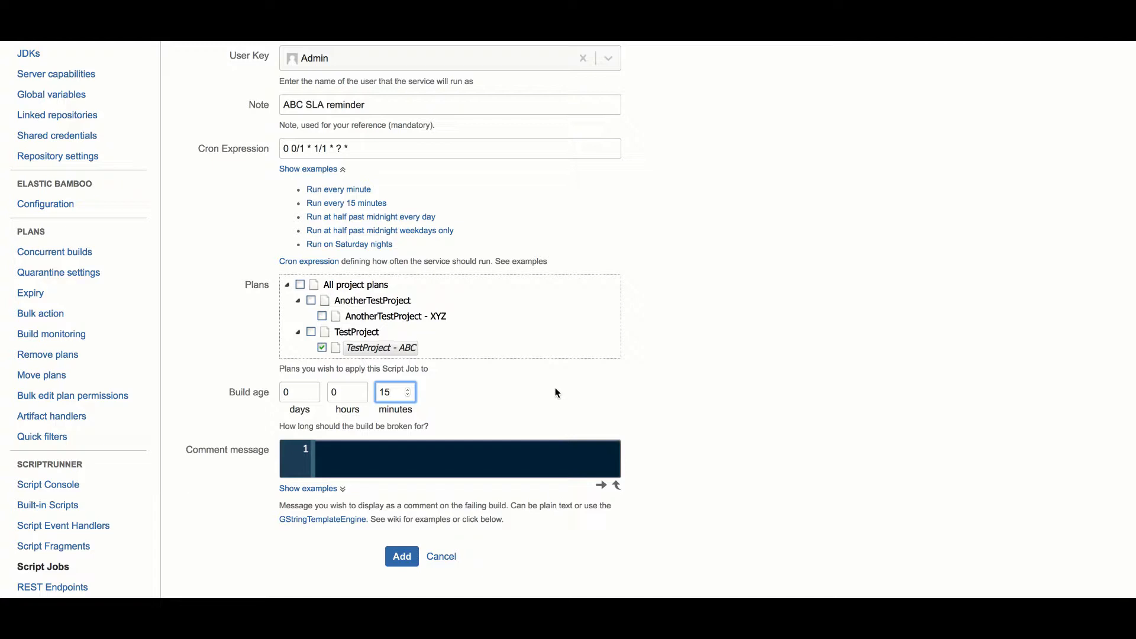
- Fill the comment message with the "Plan failed" example and read through its text
scroll(556, 393, "down", 2)
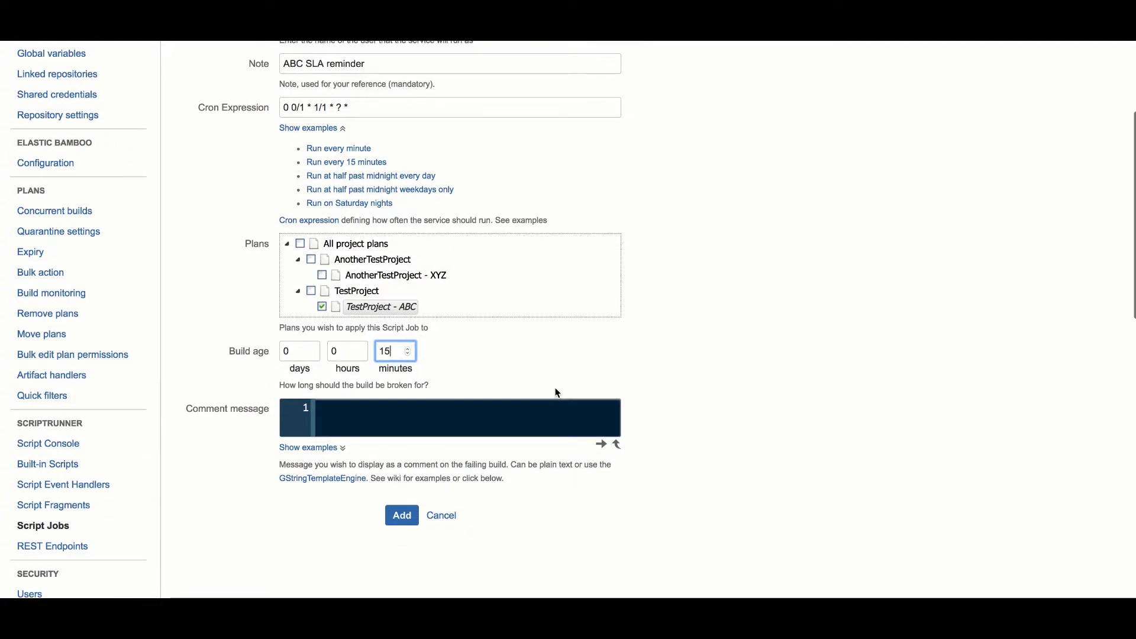
left_click(345, 455)
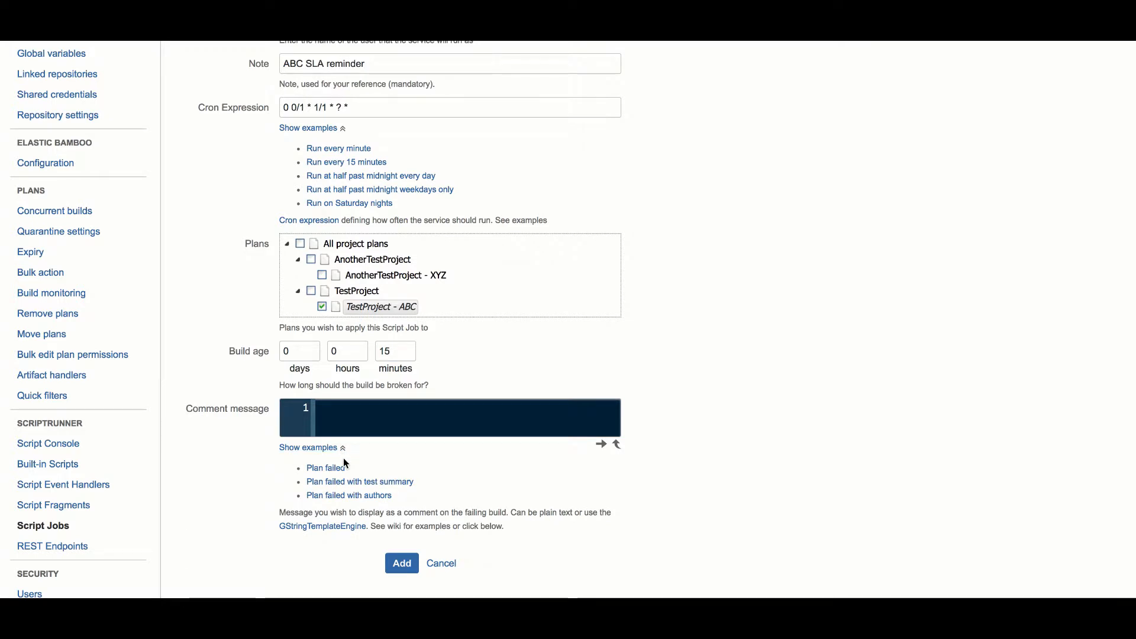
scroll(342, 460, "down", 1)
left_click(337, 455)
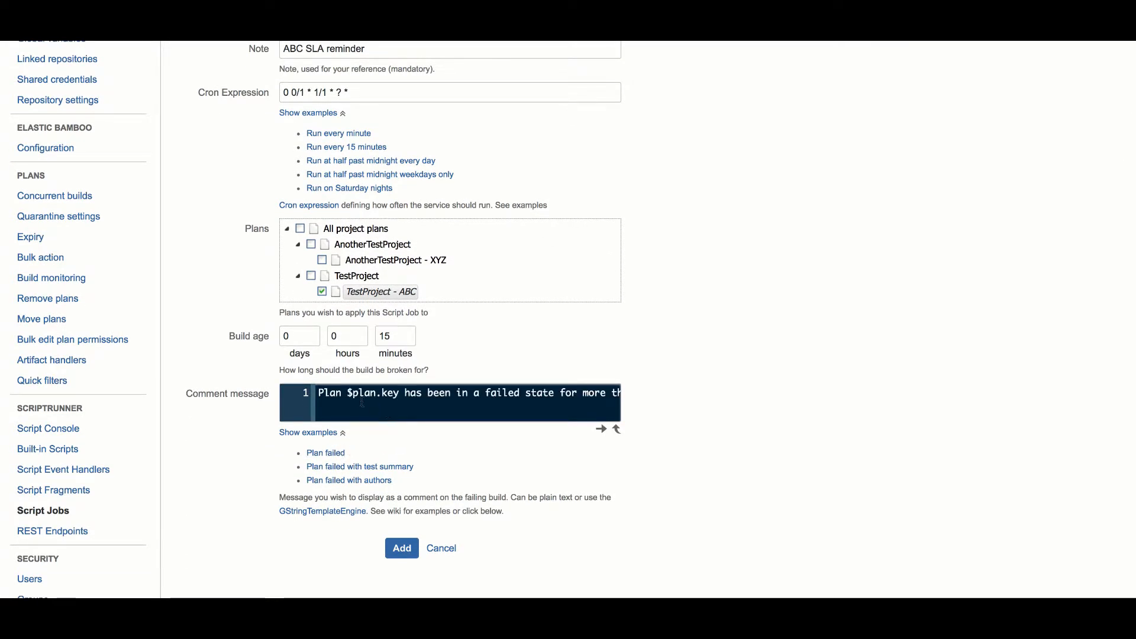
scroll(414, 396, "right", 5)
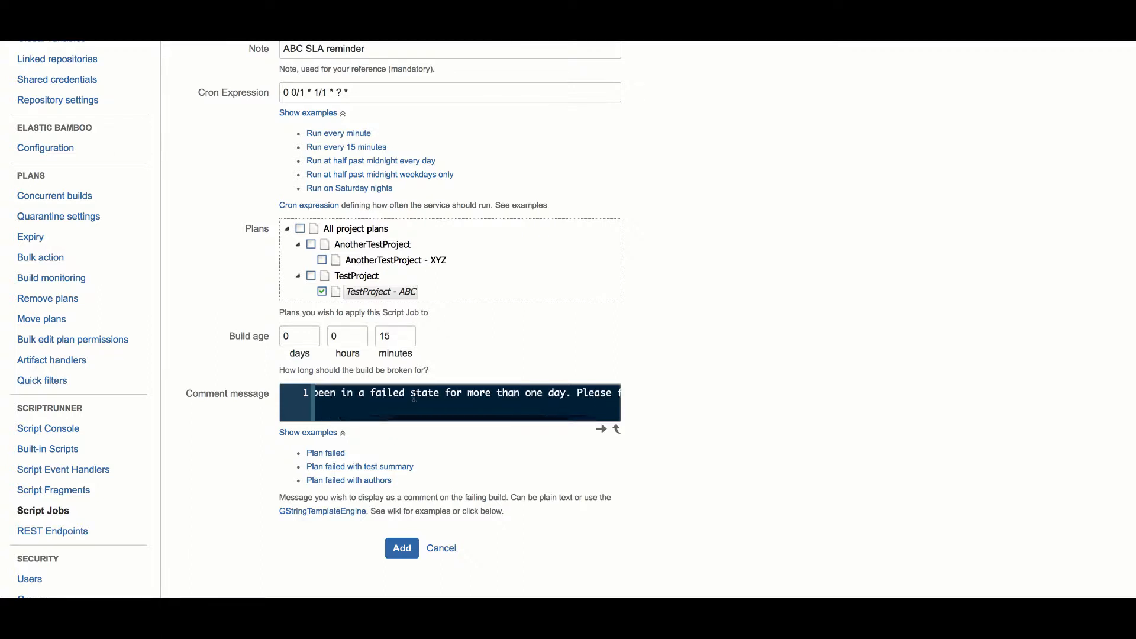
scroll(413, 398, "left", 3)
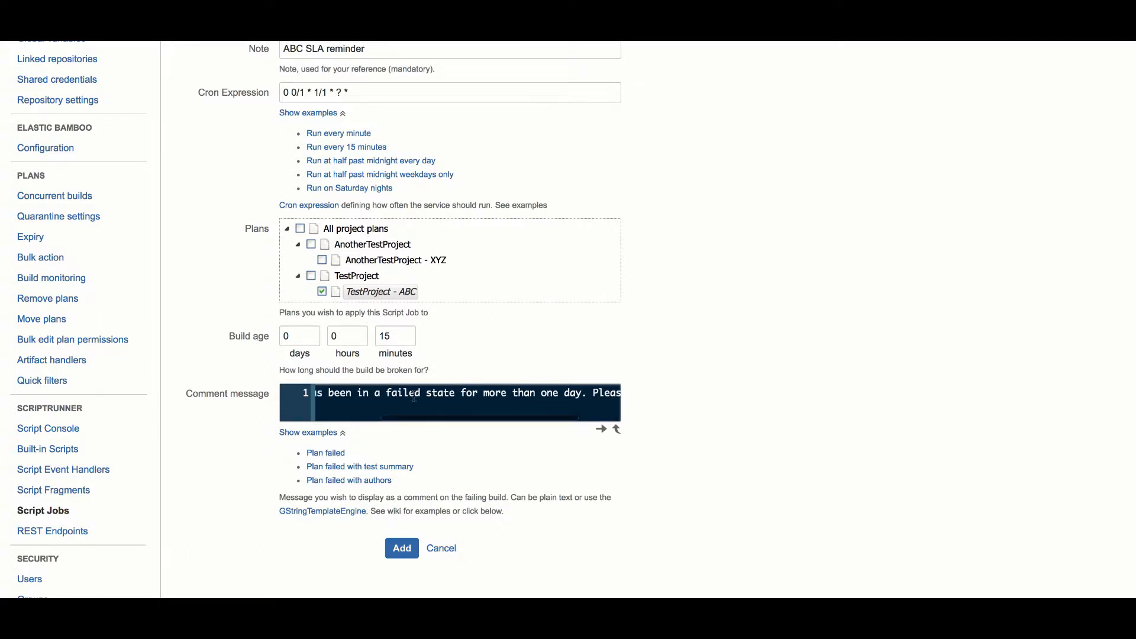
scroll(414, 397, "right", 3)
scroll(414, 398, "left", 3)
scroll(414, 397, "left", 3)
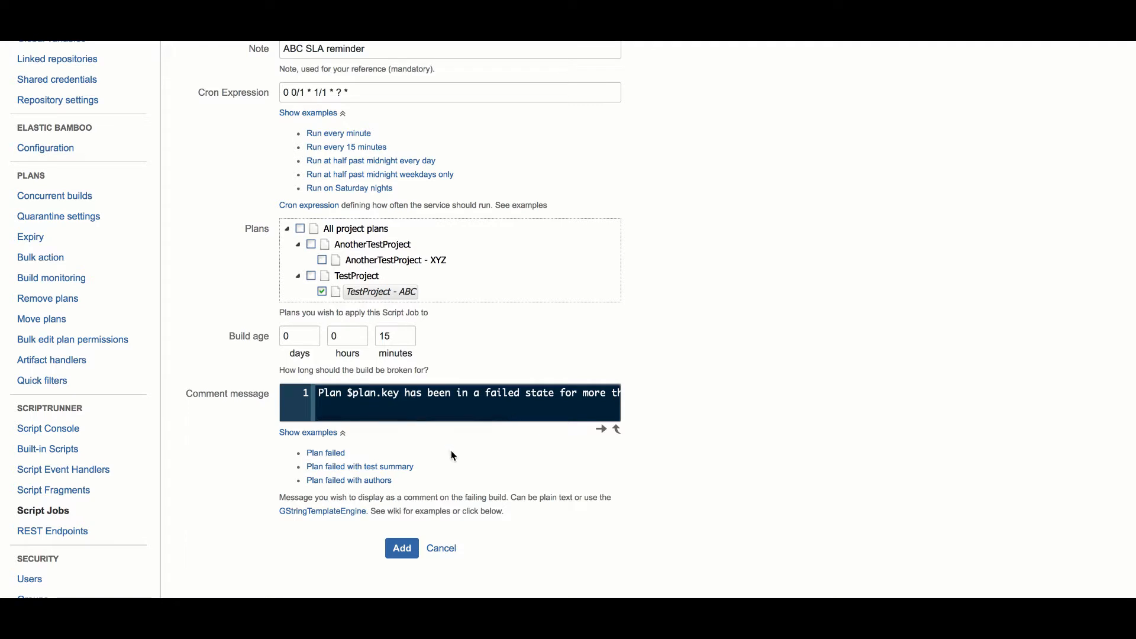
- Add the configured Build SLA reminder and check its entry in the jobs list
scroll(451, 449, "down", 1)
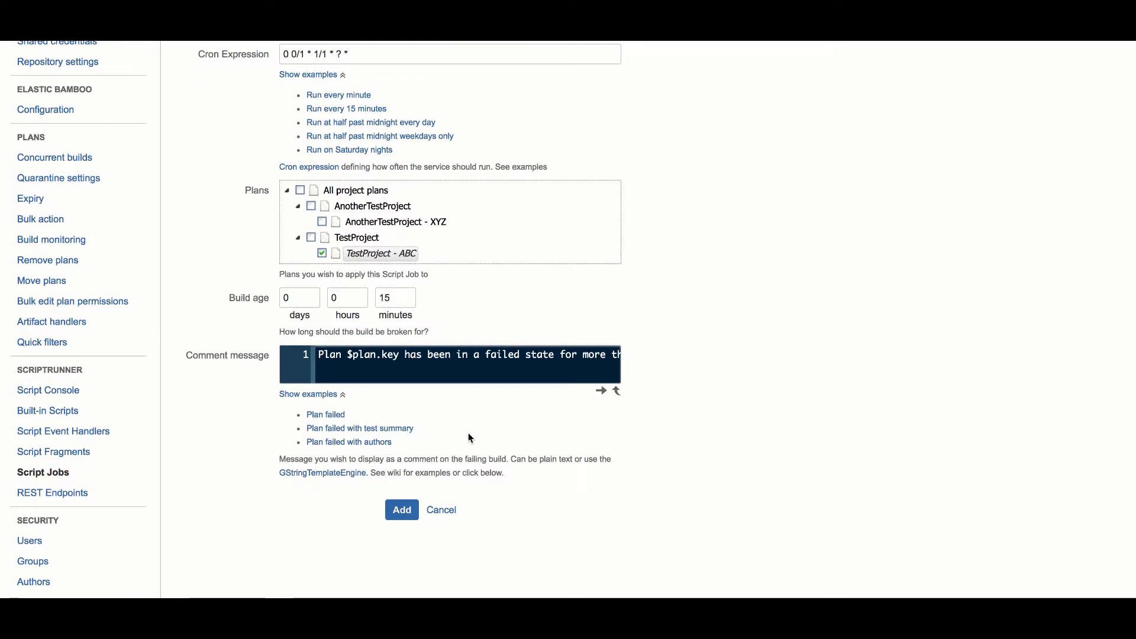
left_click(402, 512)
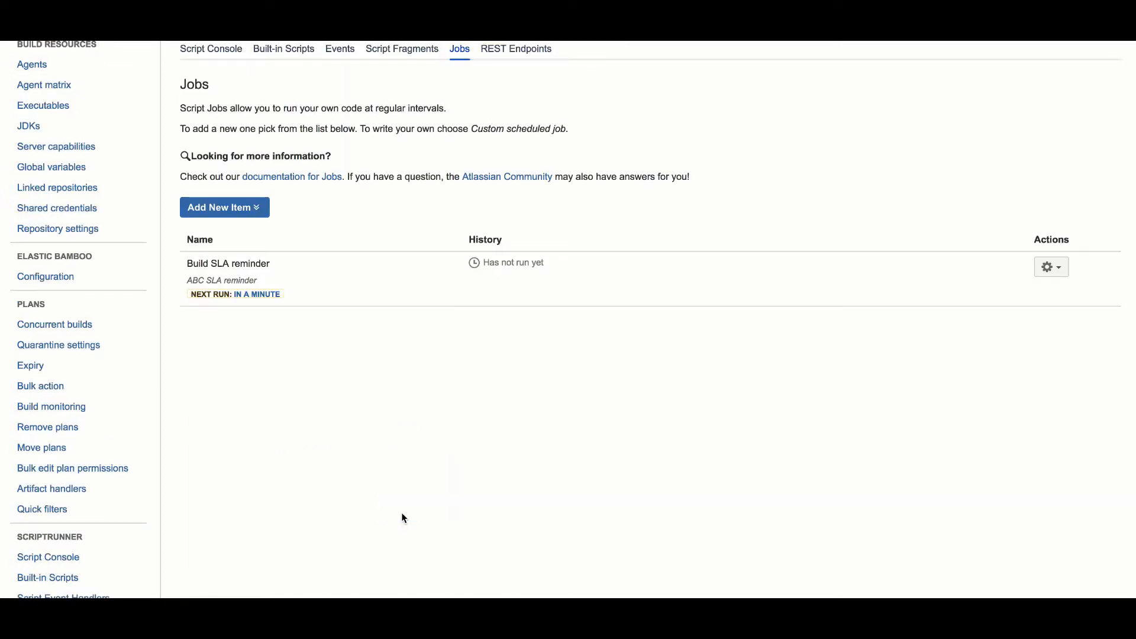
scroll(401, 519, "up", 3)
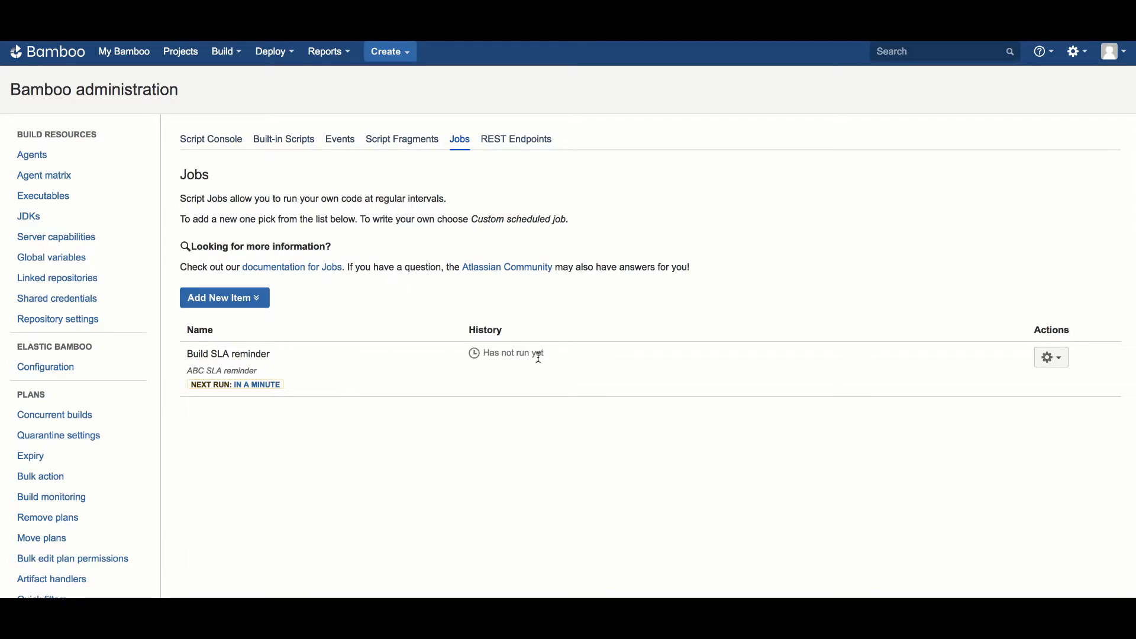
scroll(552, 363, "up", 1)
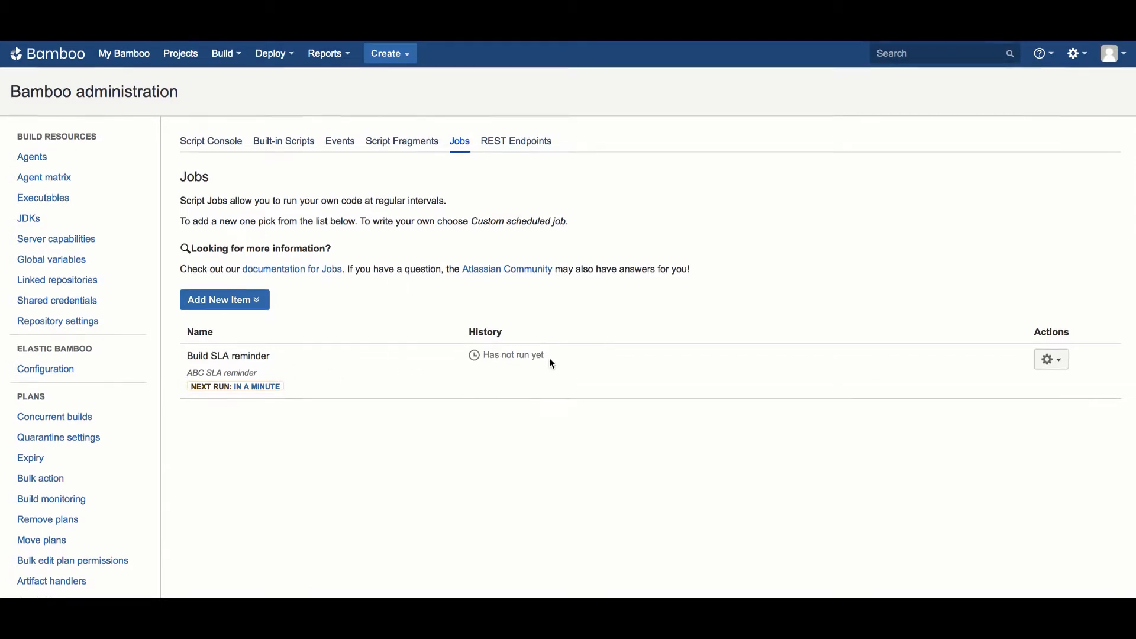
- Open build #1 of TestProject's ABC plan from the build dashboard and examine its comments
left_click(70, 52)
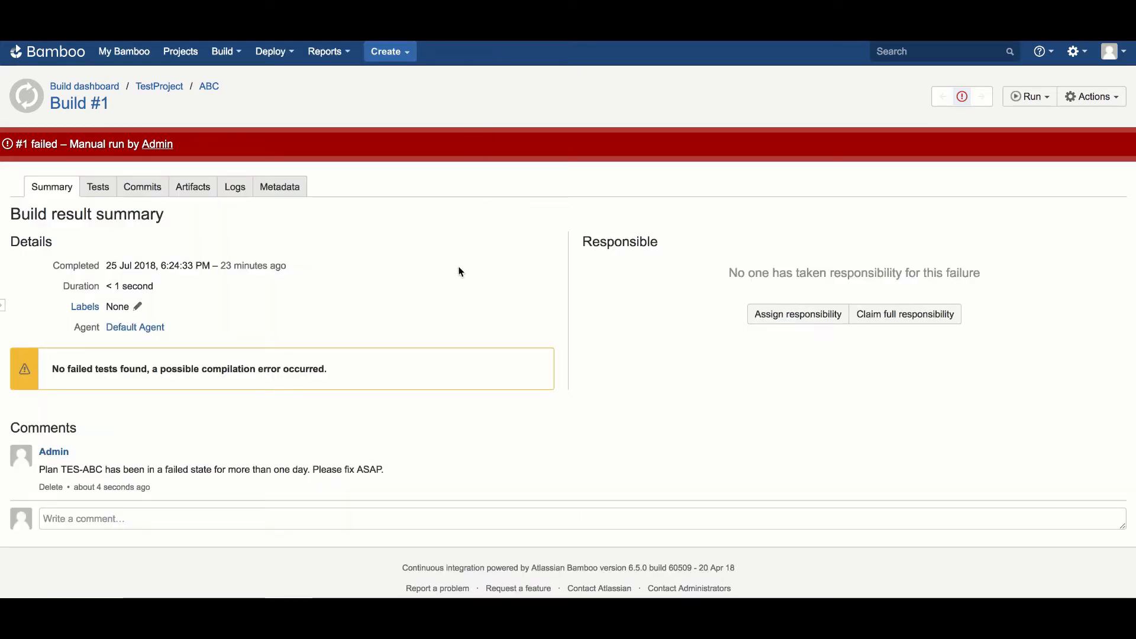
scroll(417, 414, "down", 1)
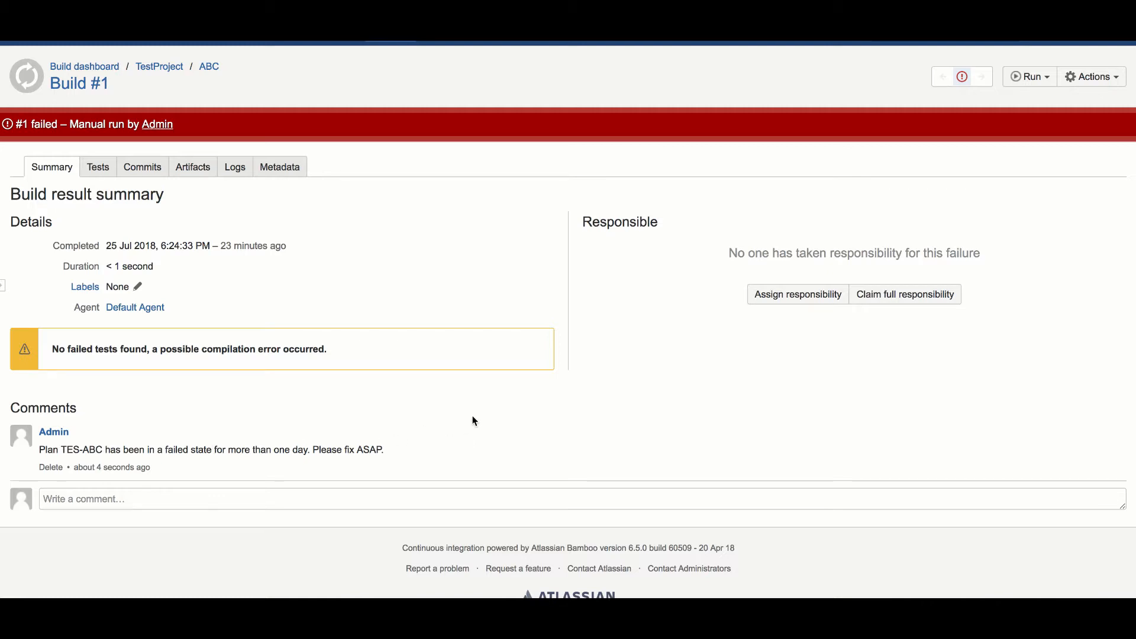
scroll(472, 421, "up", 1)
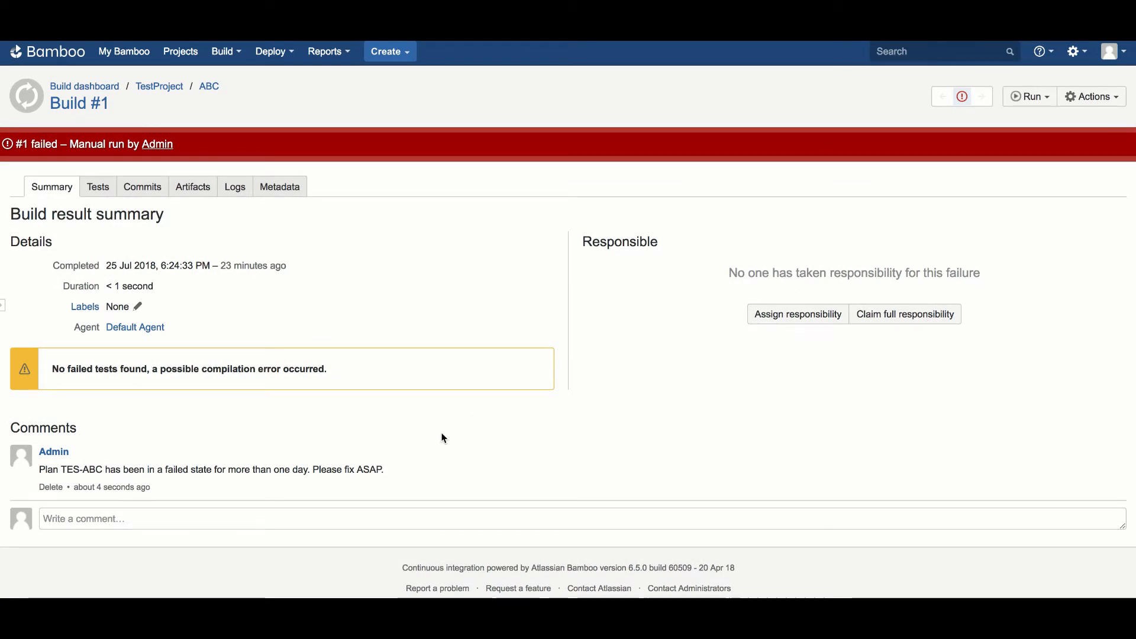
- Check build #1 of AnotherTestProject's XYZ plan for comments, and return to build #1 of TestProject's ABC plan
left_click(104, 87)
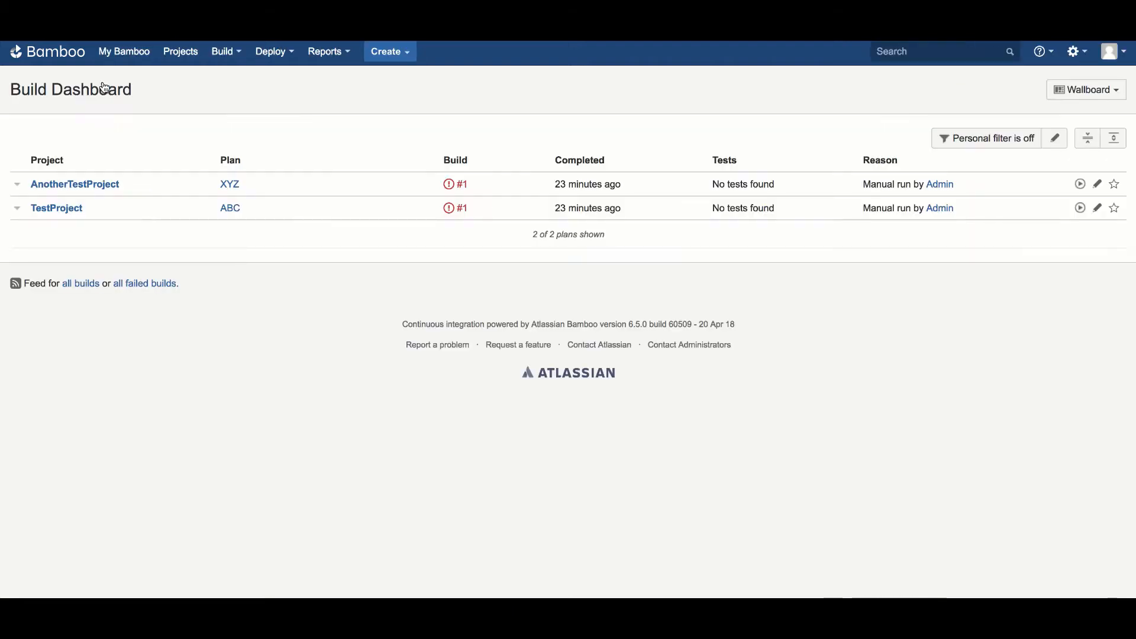
left_click(463, 184)
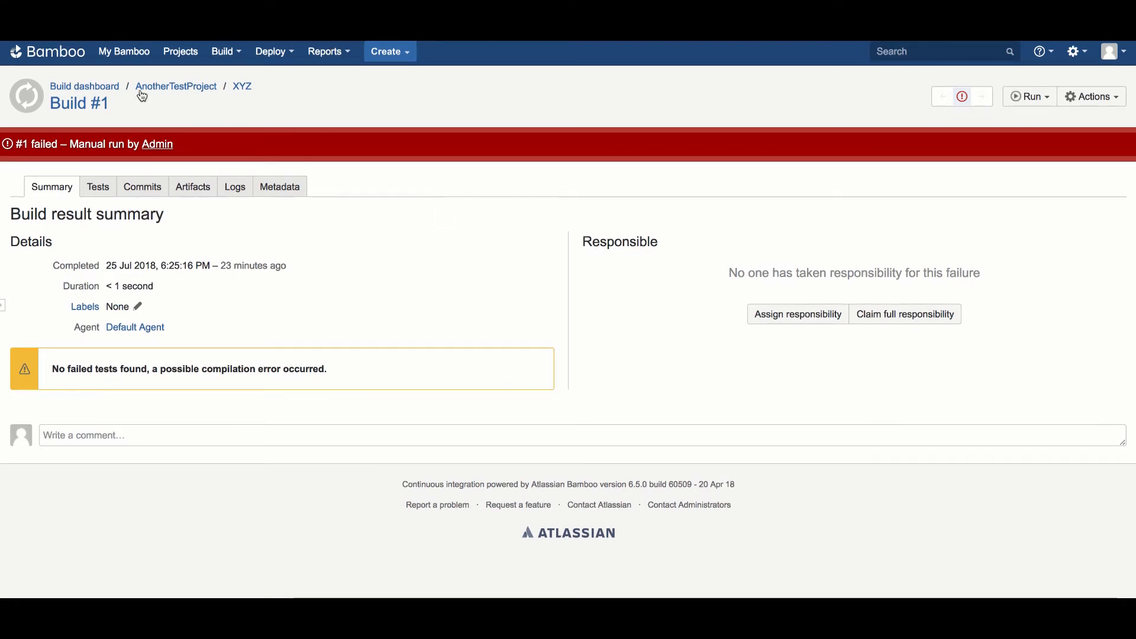
left_click(115, 88)
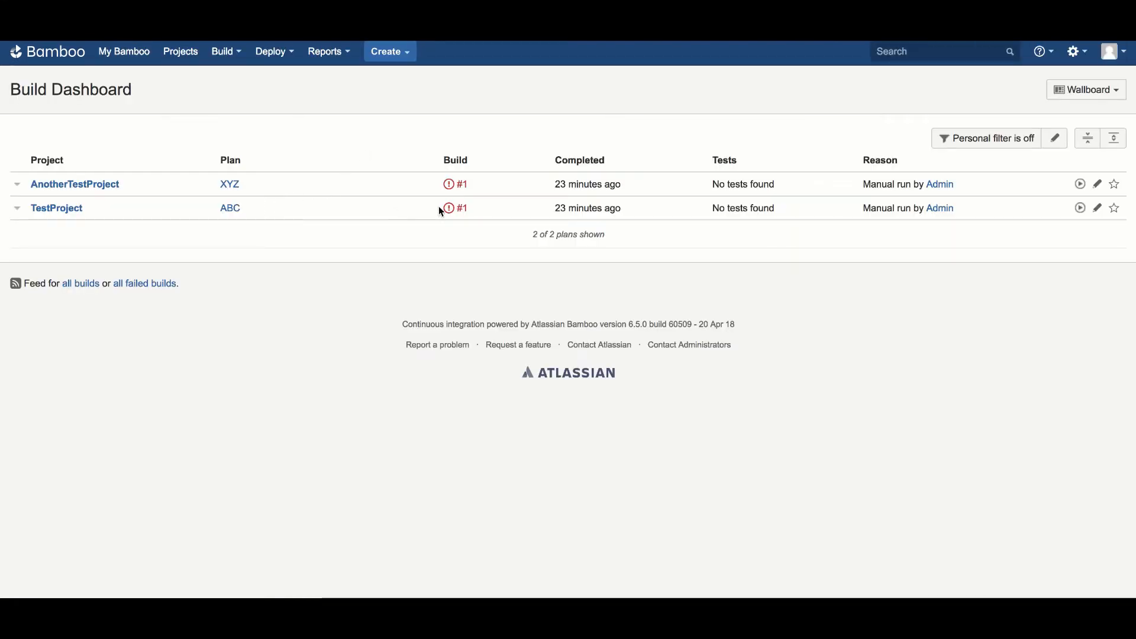
left_click(466, 211)
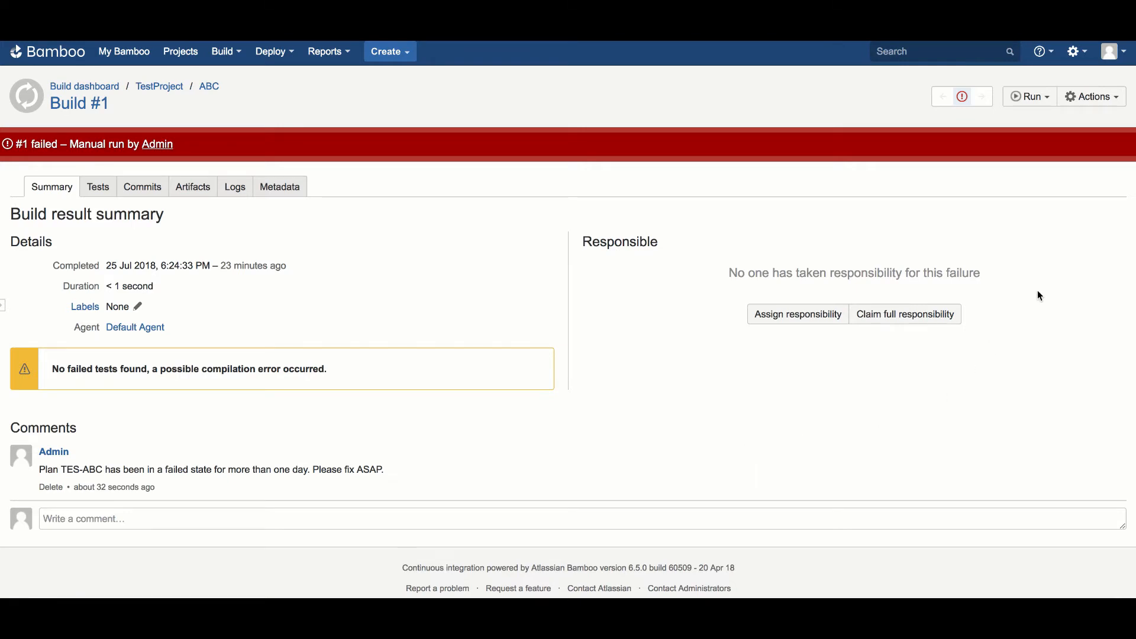
- Open the notification settings in the ABC plan's configuration and start a new notification for the Comment Added event
left_click(1113, 100)
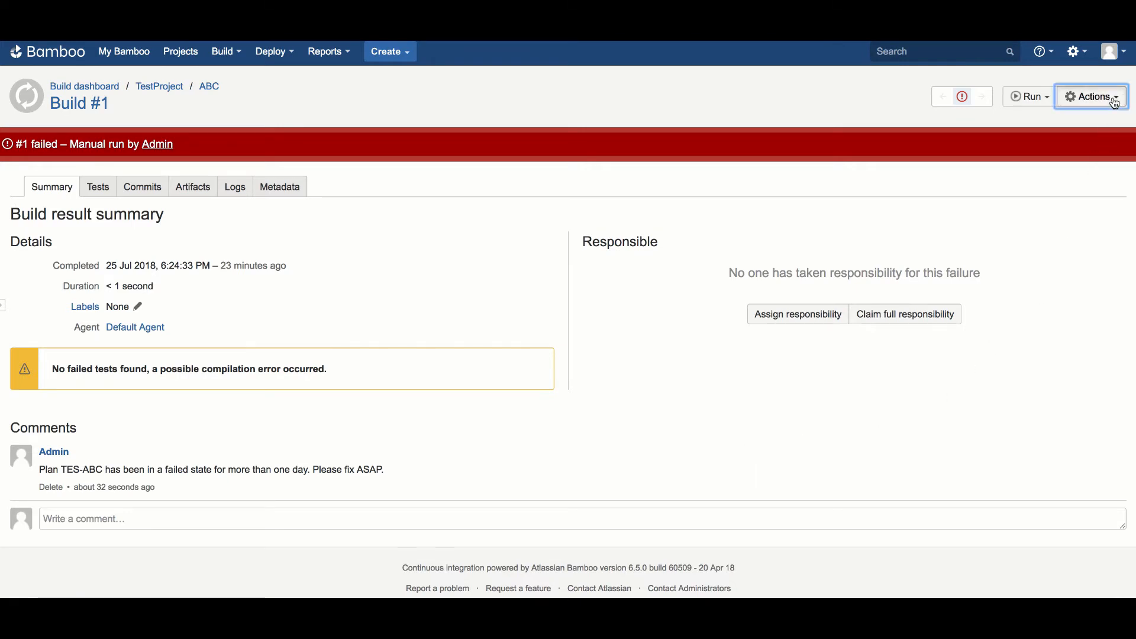
left_click(1096, 193)
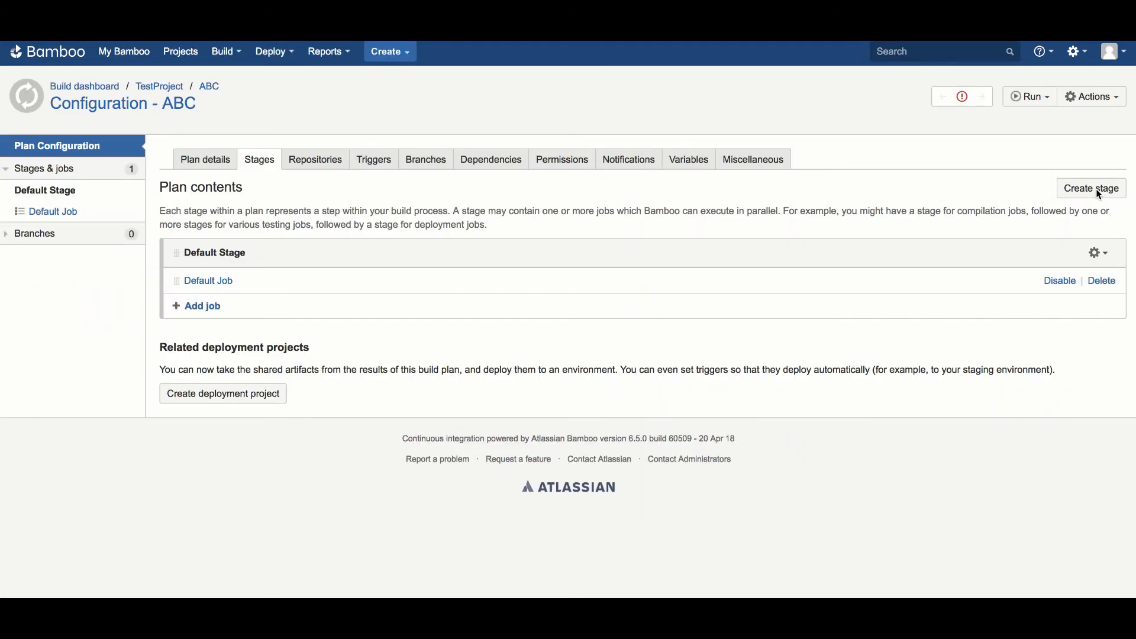
left_click(648, 167)
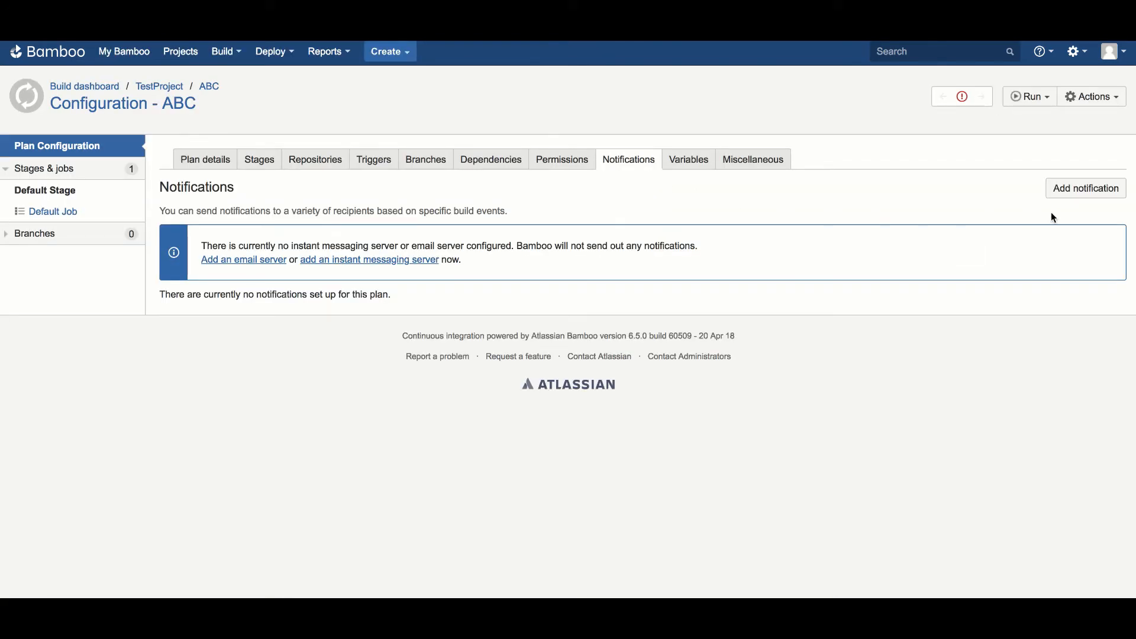
left_click(1083, 190)
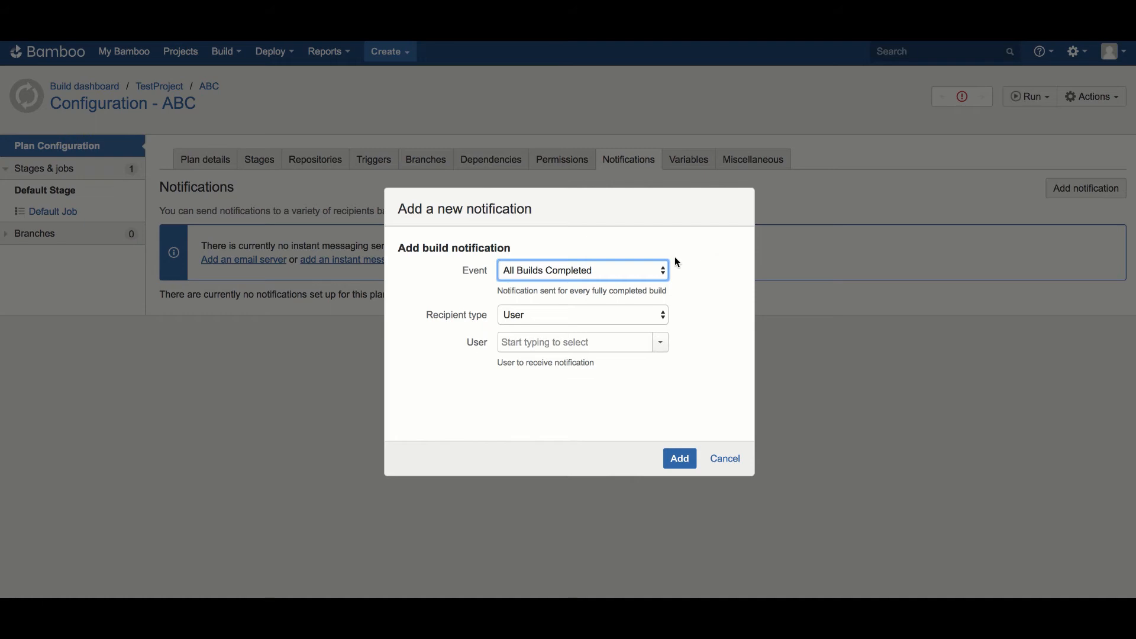
left_click(655, 273)
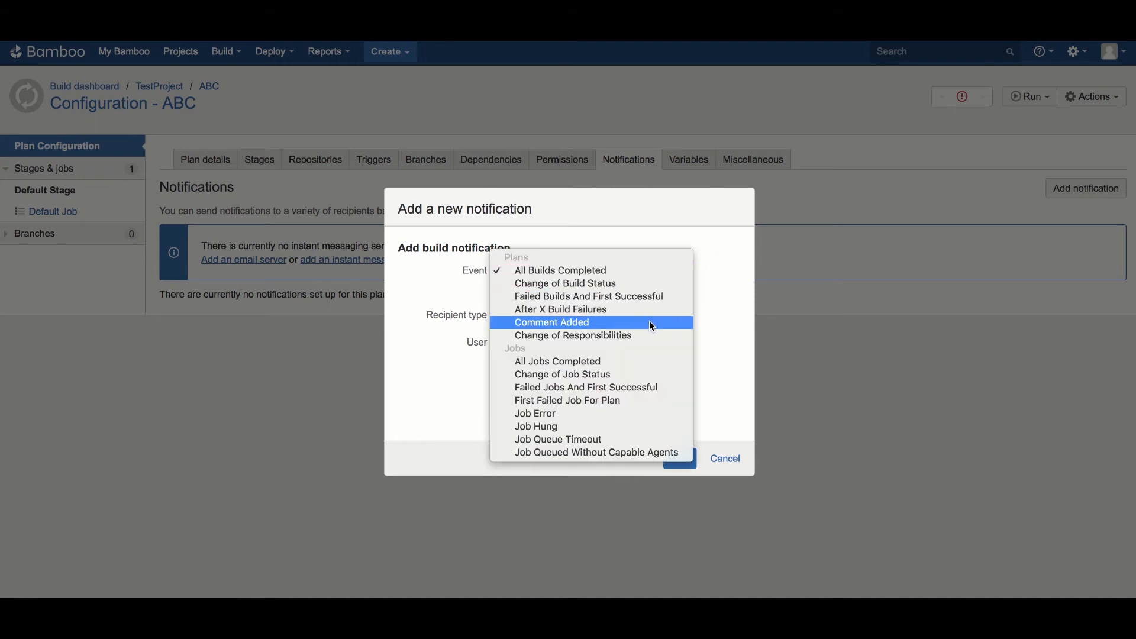
key("Escape")
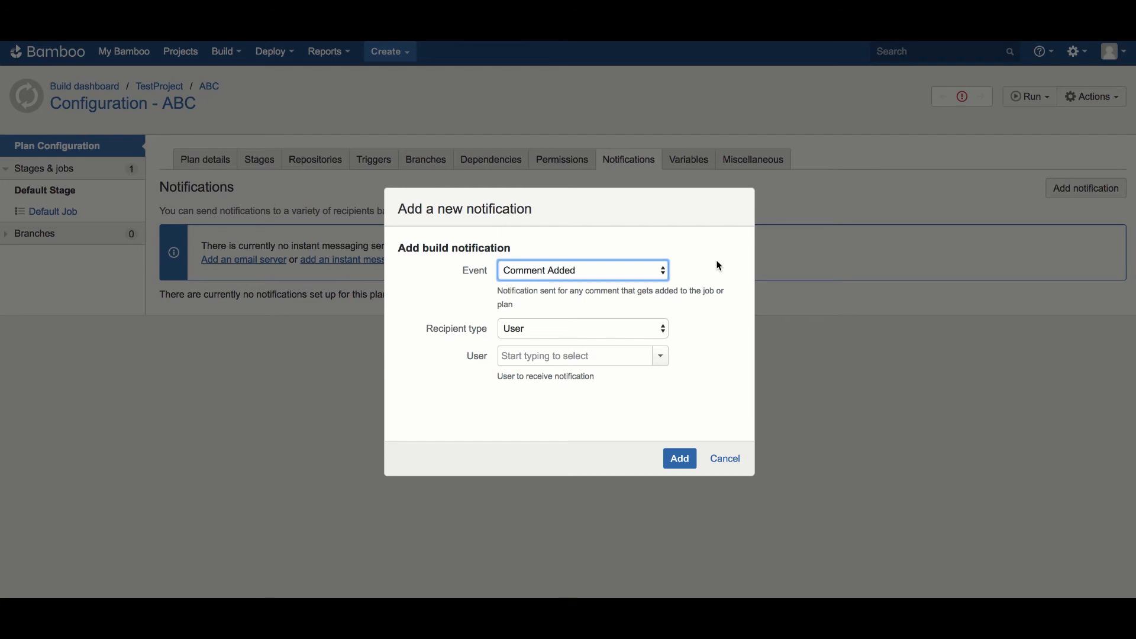
- Preview the Hipchat recipient option for the new notification, and set the recipient type to Email Address
left_click(662, 331)
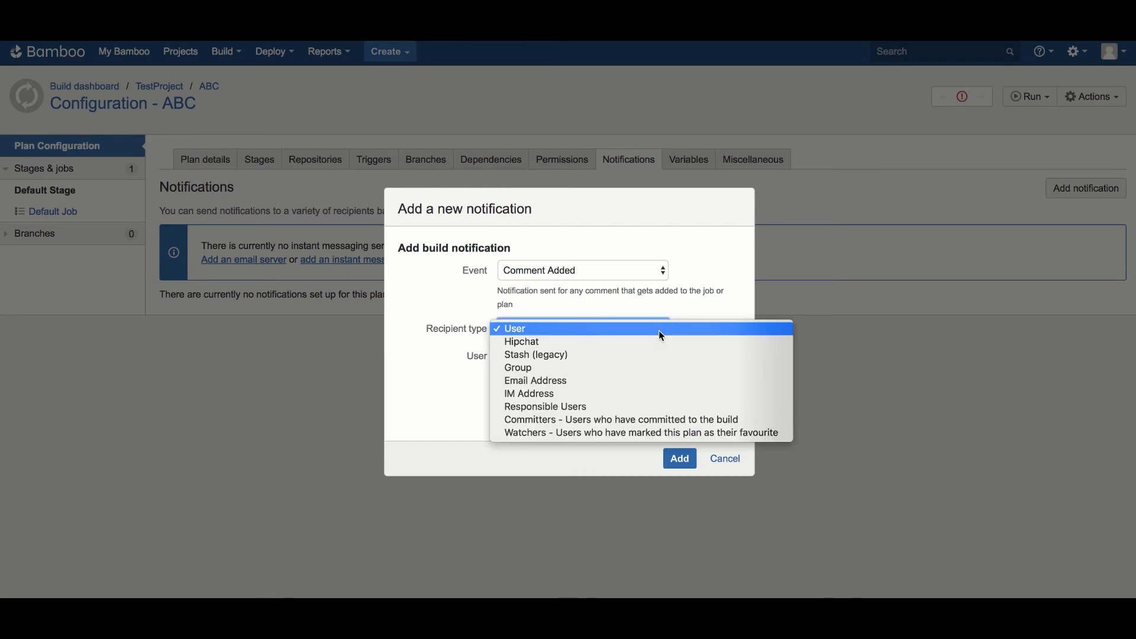
left_click(661, 342)
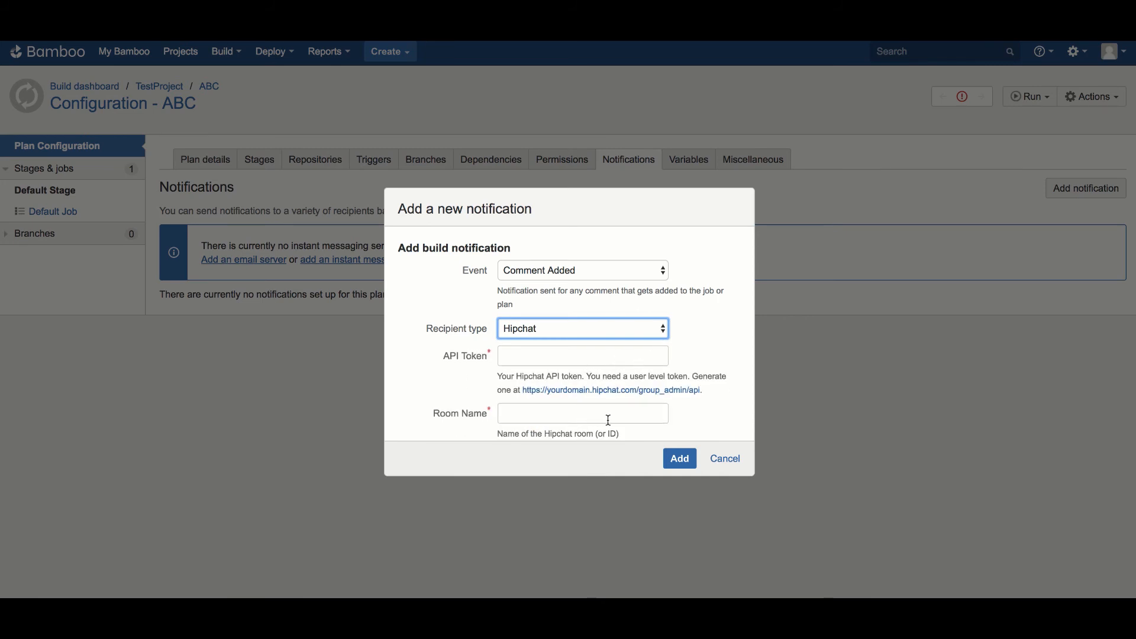
left_click(660, 327)
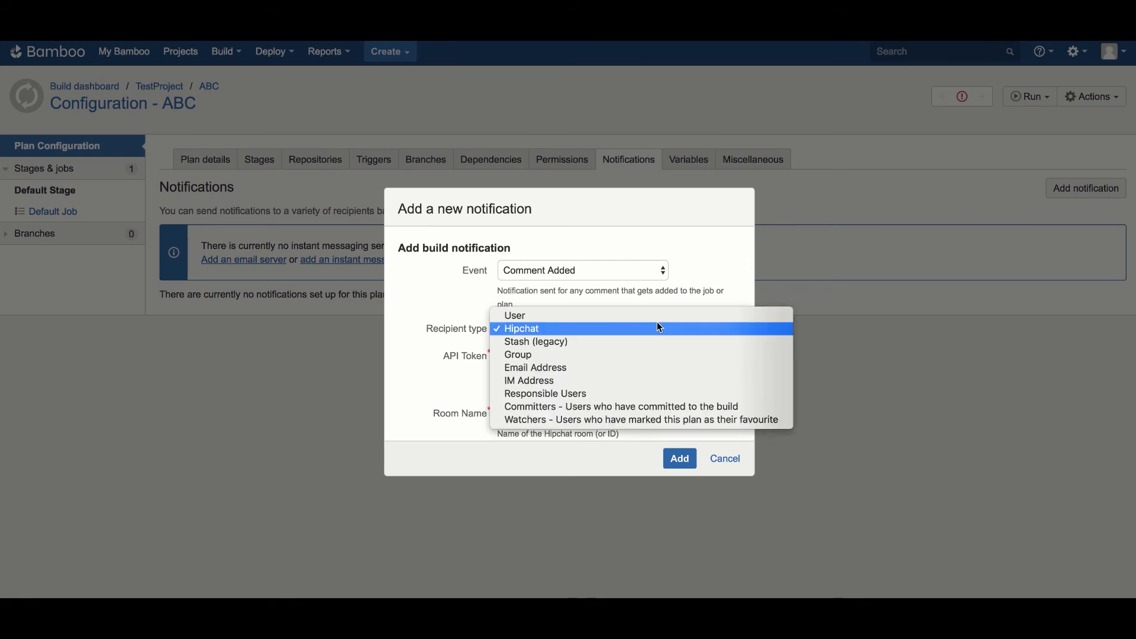
left_click(657, 367)
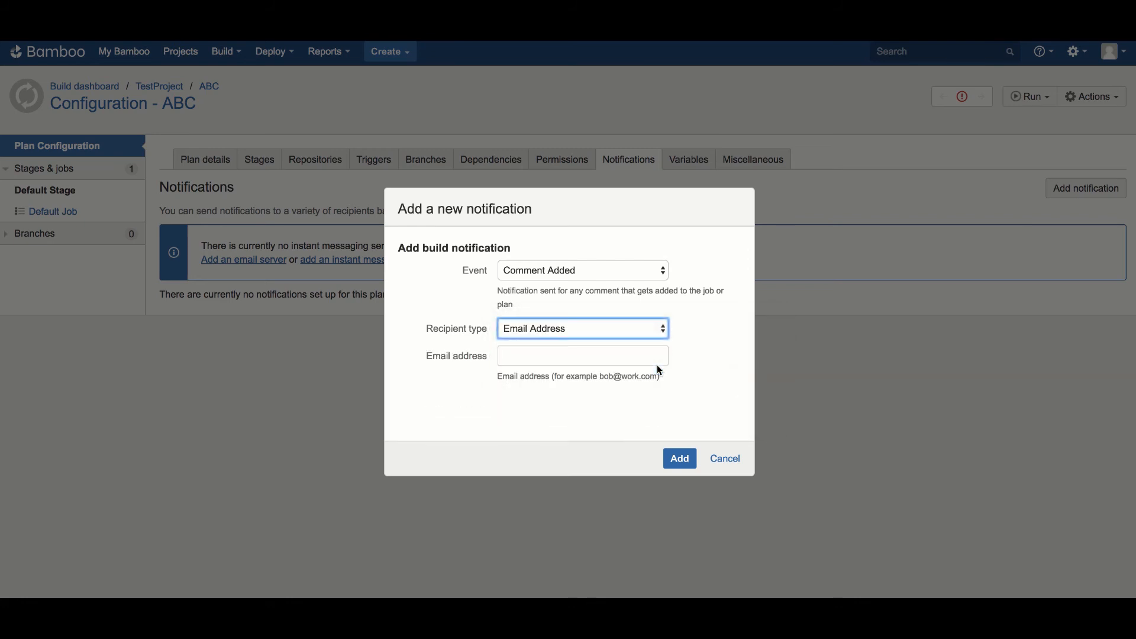